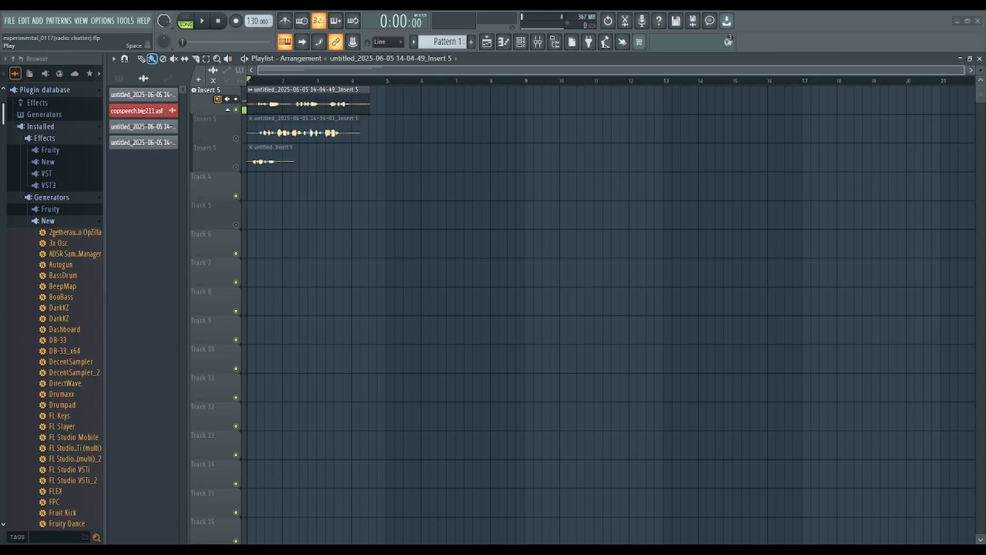
Play the first voice recording in the playlist and mute its track
{"action": "left_click", "coordinate": [204, 24]}
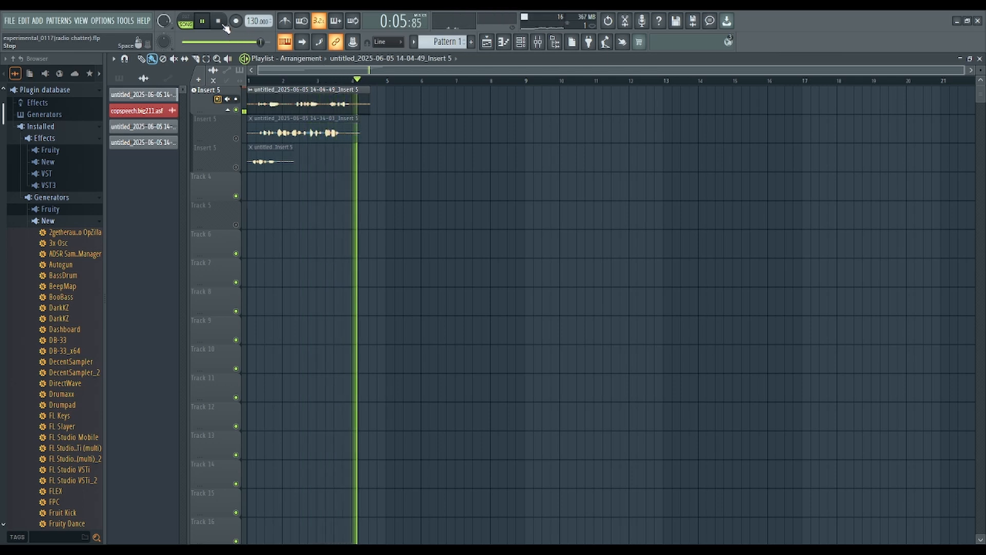
{"action": "left_click", "coordinate": [221, 22]}
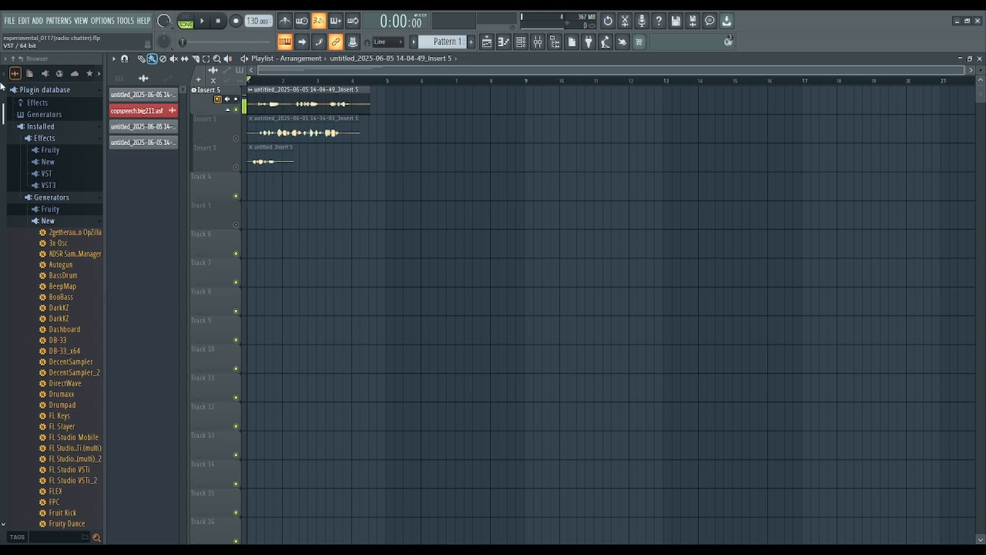
{"action": "left_click", "coordinate": [237, 108]}
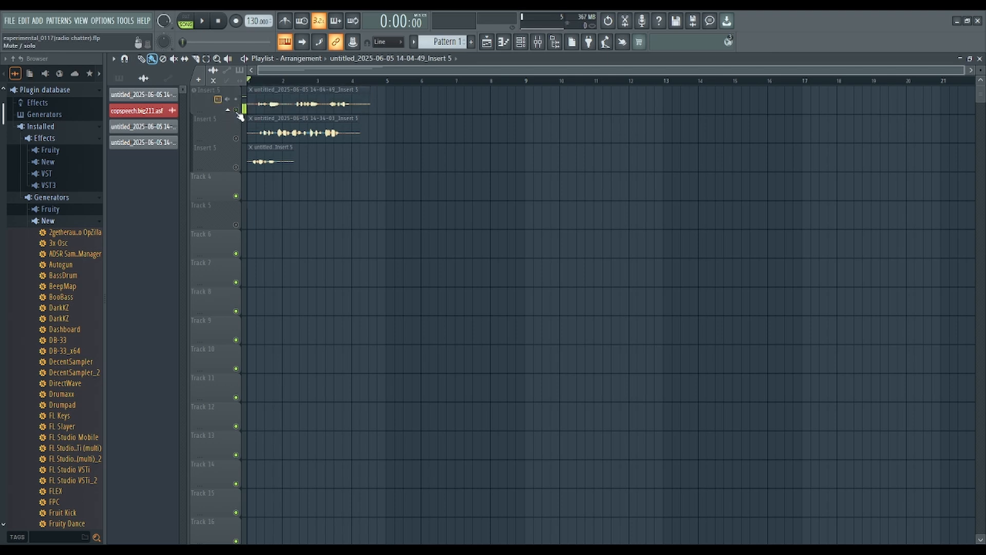
Unmute the second recording's track and play it back
{"action": "left_click", "coordinate": [236, 138]}
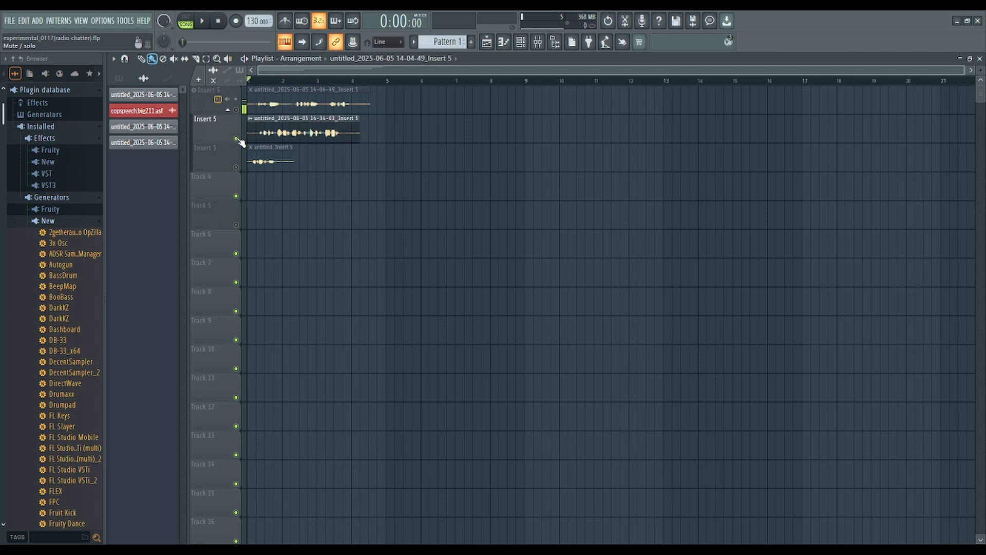
{"action": "key", "text": "space"}
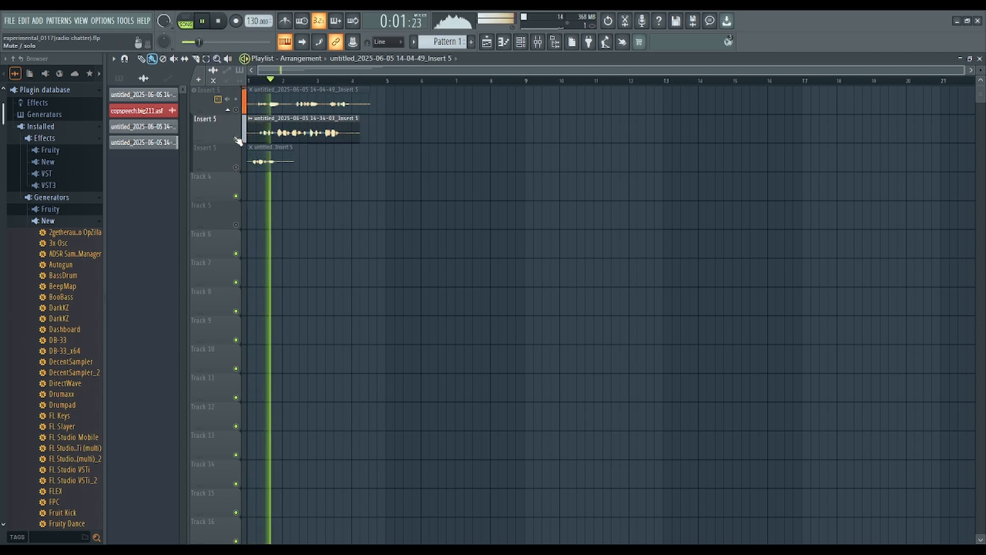
{"action": "left_click", "coordinate": [219, 23]}
Listen to the third recording alone by unmuting only its track, and mute that track again after playback
{"action": "left_click", "coordinate": [235, 167]}
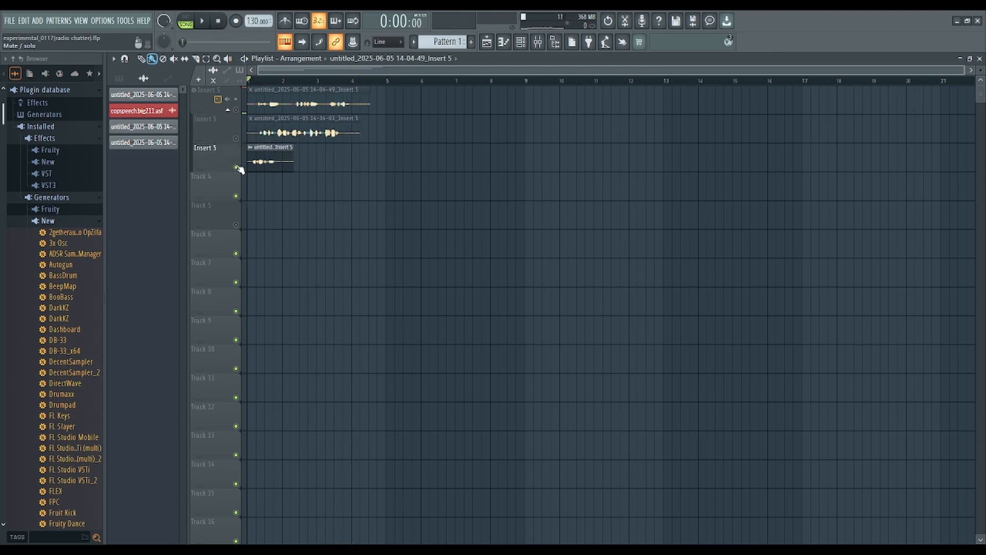
{"action": "left_click", "coordinate": [203, 22]}
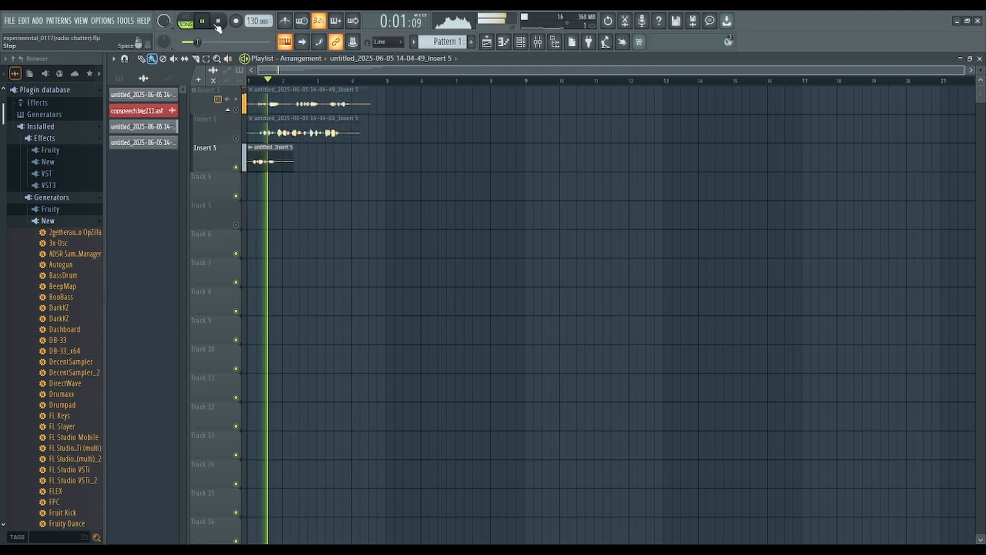
{"action": "left_click", "coordinate": [218, 21]}
{"action": "left_click", "coordinate": [237, 167]}
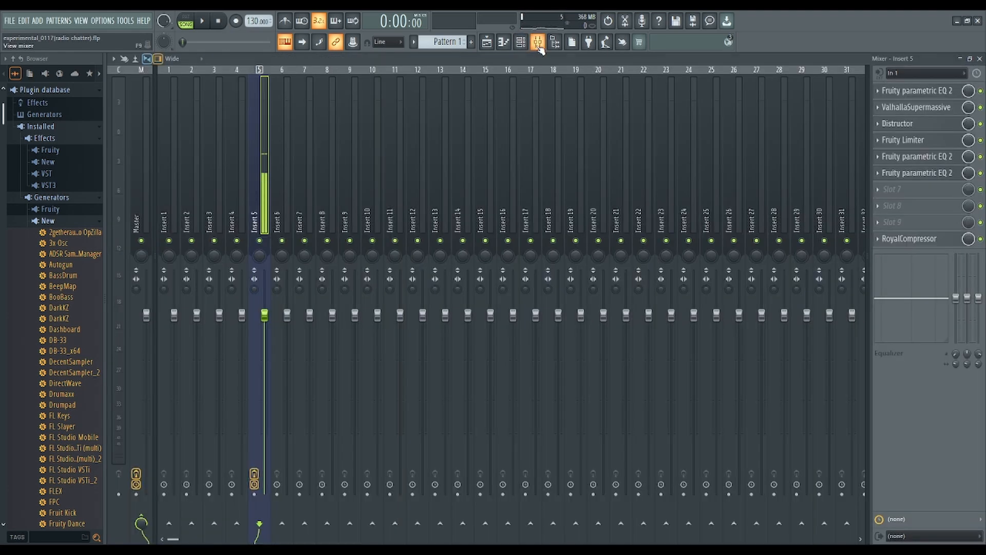
Review the settings of the first Fruity parametric EQ 2 and ValhallaSupermassive on mixer Insert 5
{"action": "left_click", "coordinate": [537, 42]}
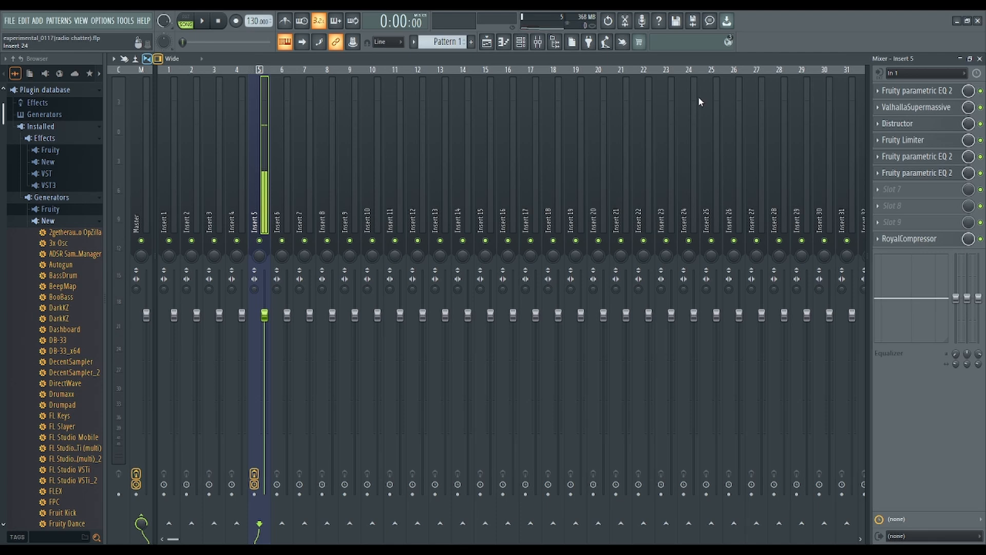
{"action": "left_click", "coordinate": [920, 91]}
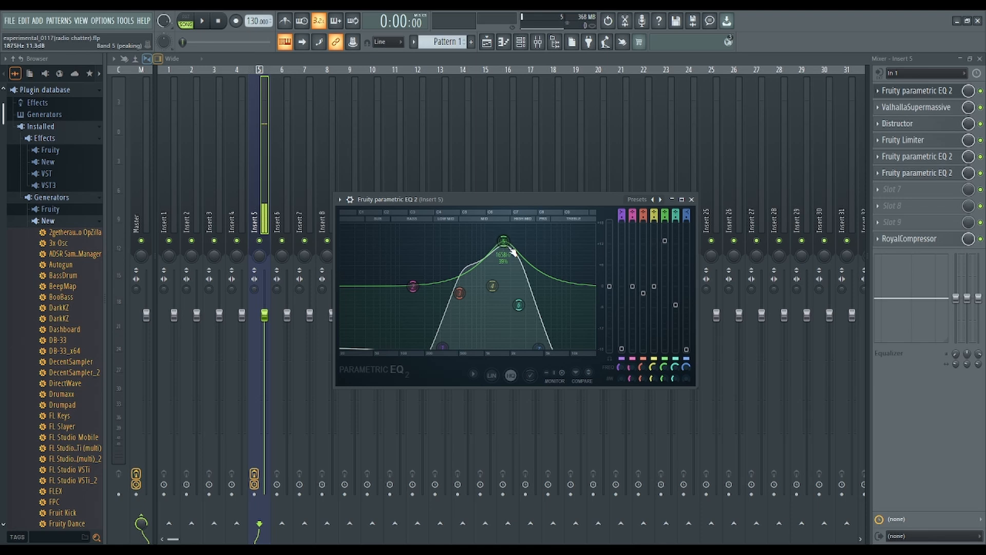
{"action": "left_click", "coordinate": [692, 199]}
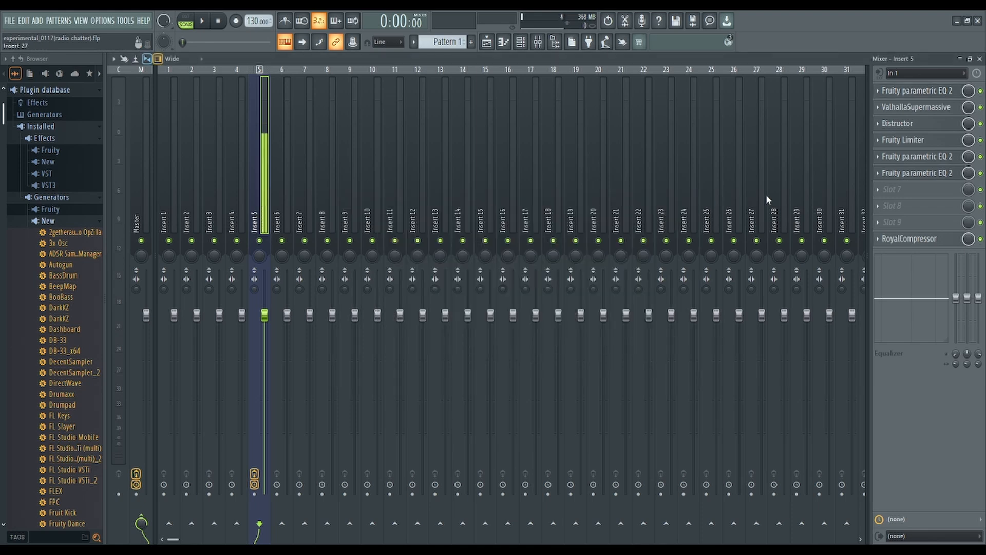
{"action": "left_click", "coordinate": [932, 107]}
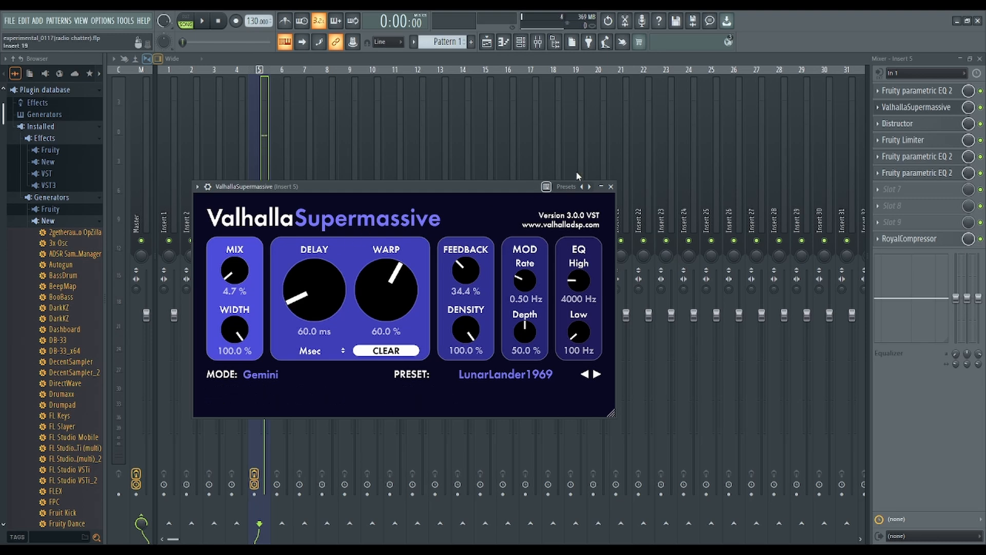
{"action": "left_click", "coordinate": [610, 187]}
Open the Distructor effect on Insert 5 and try to audition the arrangement through it
{"action": "left_click", "coordinate": [897, 123]}
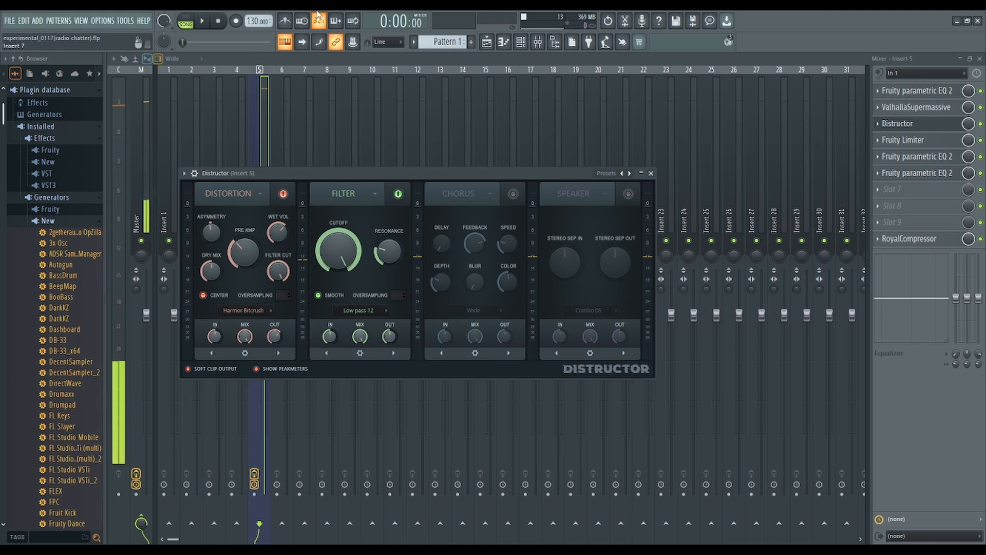
{"action": "left_click", "coordinate": [202, 21]}
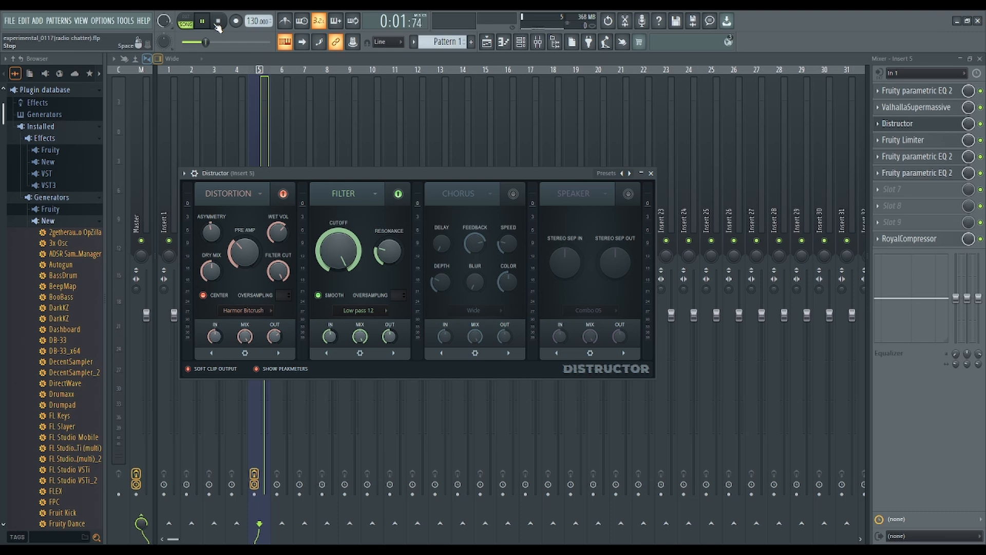
{"action": "left_click", "coordinate": [218, 21]}
Check the recording tracks in the playlist and play the arrangement with Insert 5's Distructor open again
{"action": "left_click", "coordinate": [486, 42]}
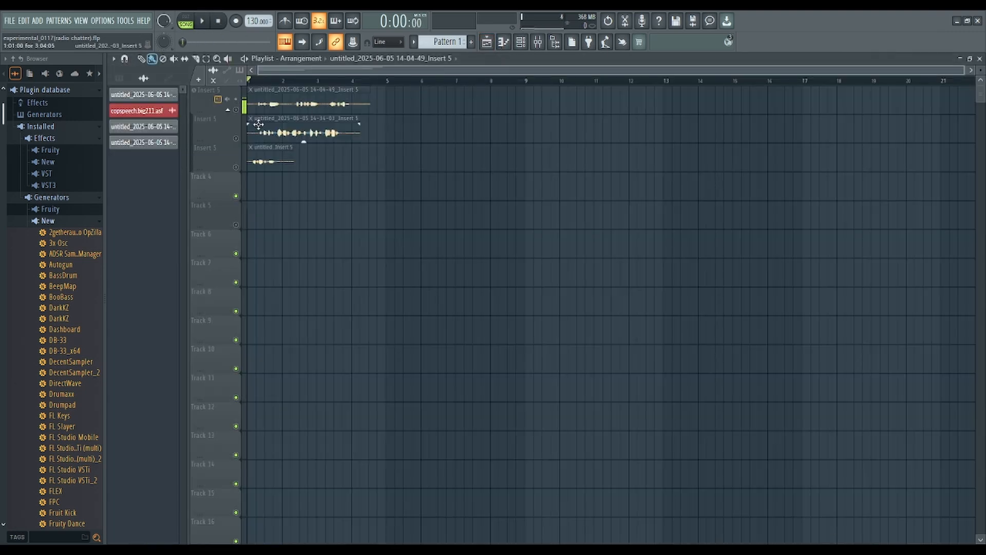
{"action": "left_click", "coordinate": [539, 42]}
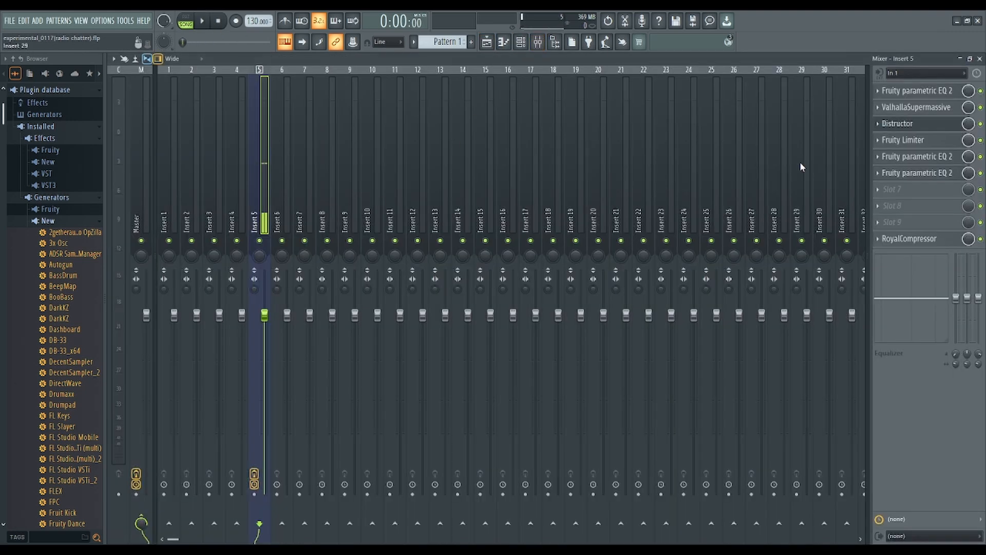
{"action": "left_click", "coordinate": [899, 123]}
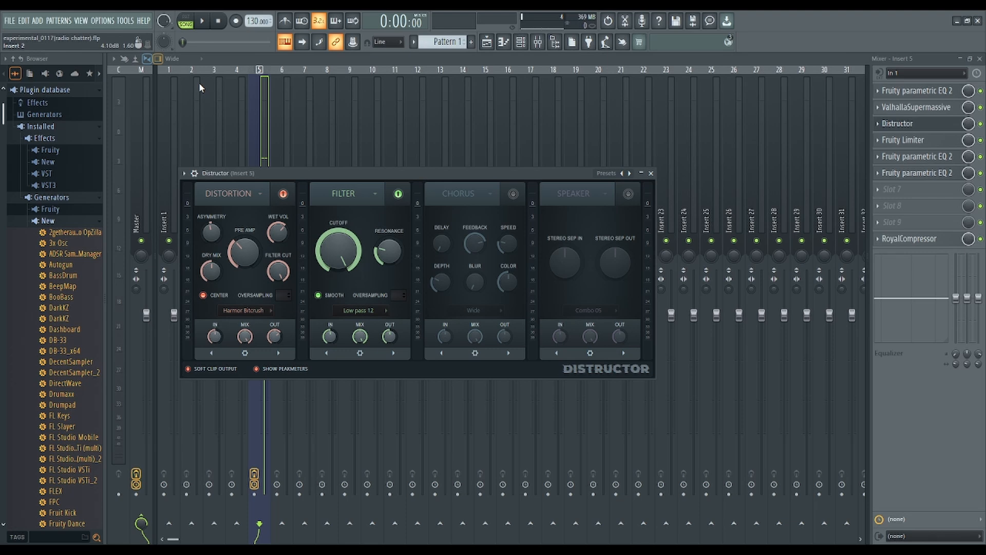
{"action": "left_click", "coordinate": [202, 21]}
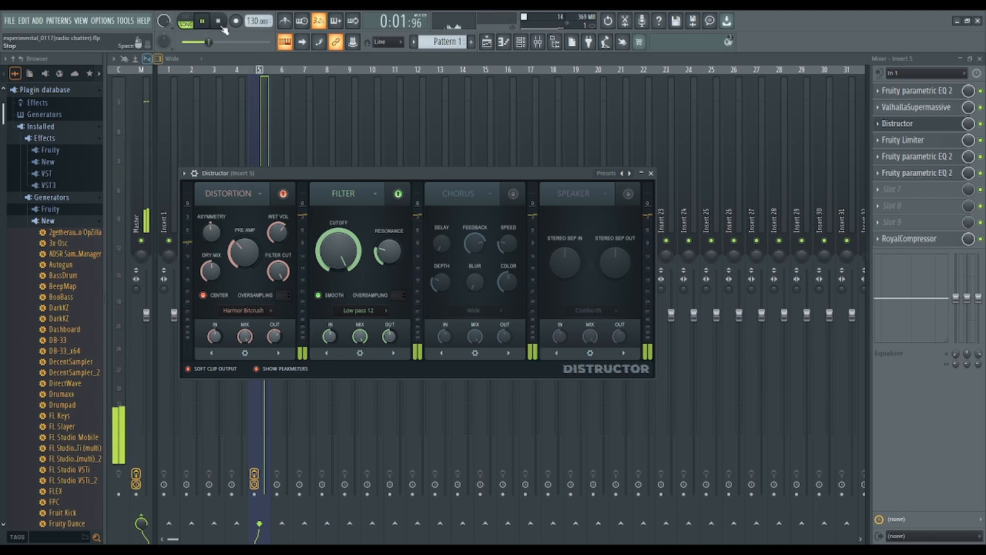
{"action": "left_click", "coordinate": [218, 22]}
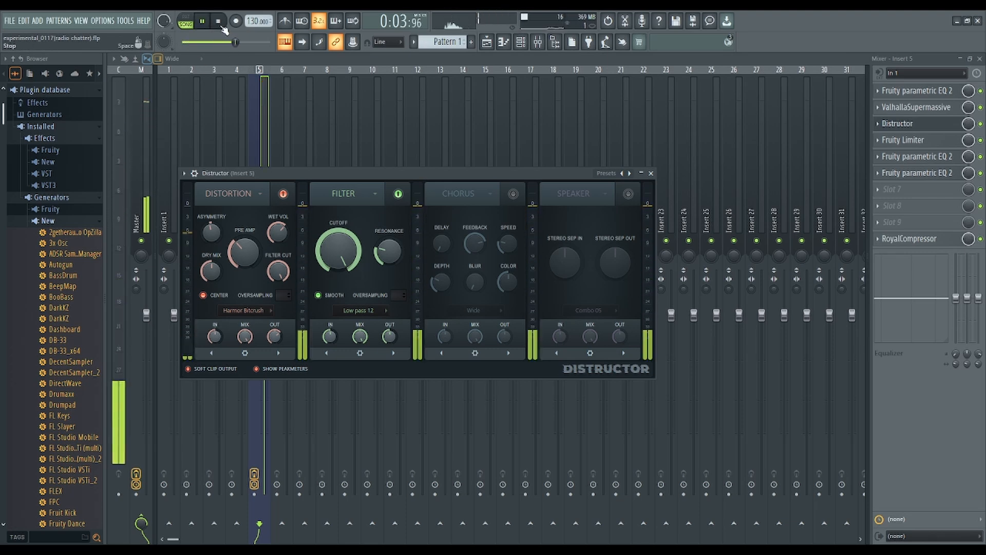
Bypass the Fruity Limiter on Insert 5, close the Distructor window and play the arrangement without limiting
{"action": "left_click", "coordinate": [980, 140]}
{"action": "key", "text": "Escape"}
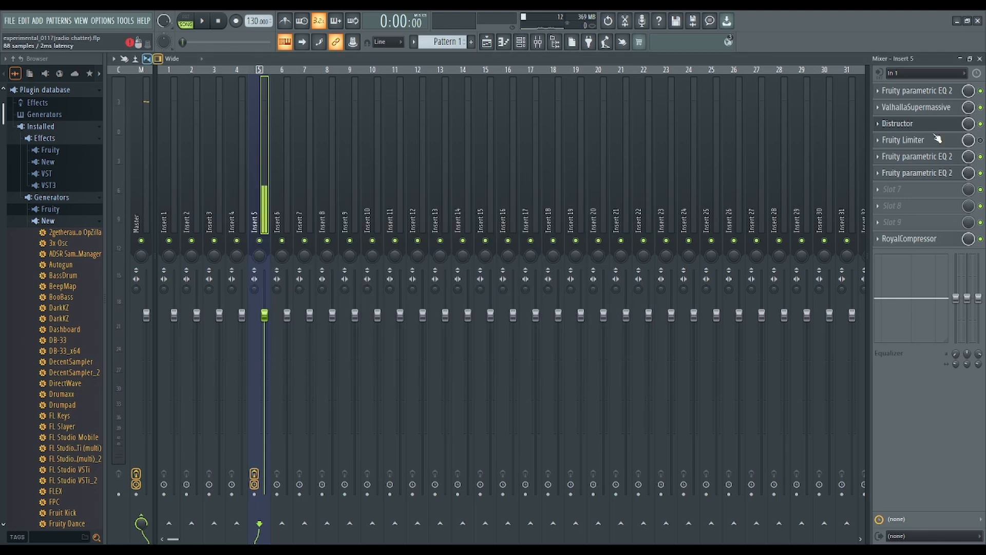
{"action": "left_click", "coordinate": [203, 22]}
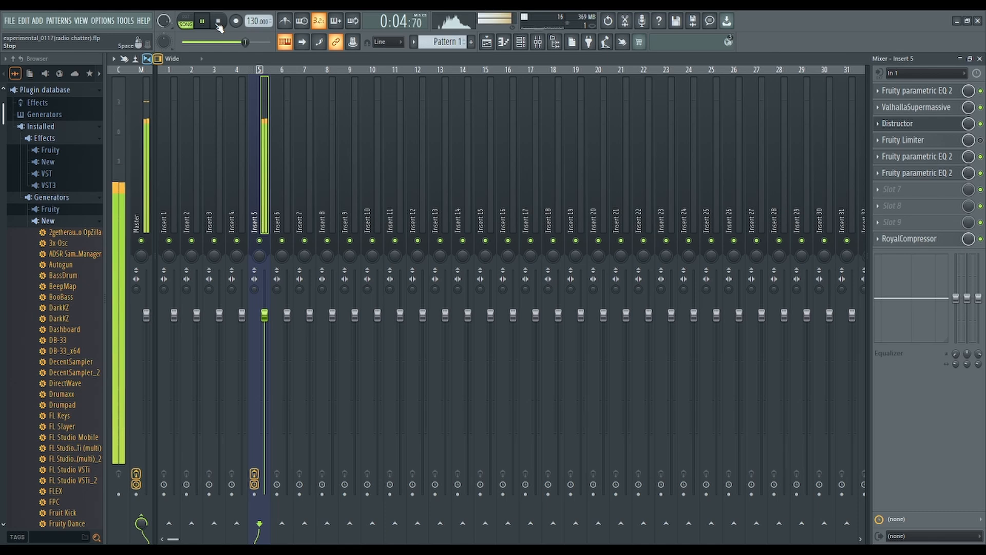
{"action": "left_click", "coordinate": [218, 23]}
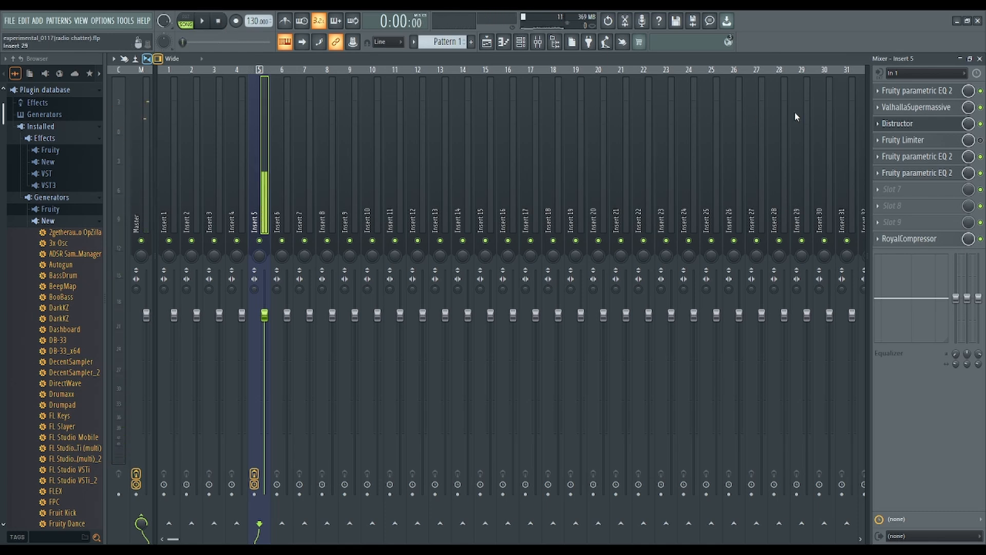
Switch the Distructor's distortion type to Harmor Rubber, audition the arrangement through it and close the effect
{"action": "left_click", "coordinate": [929, 125]}
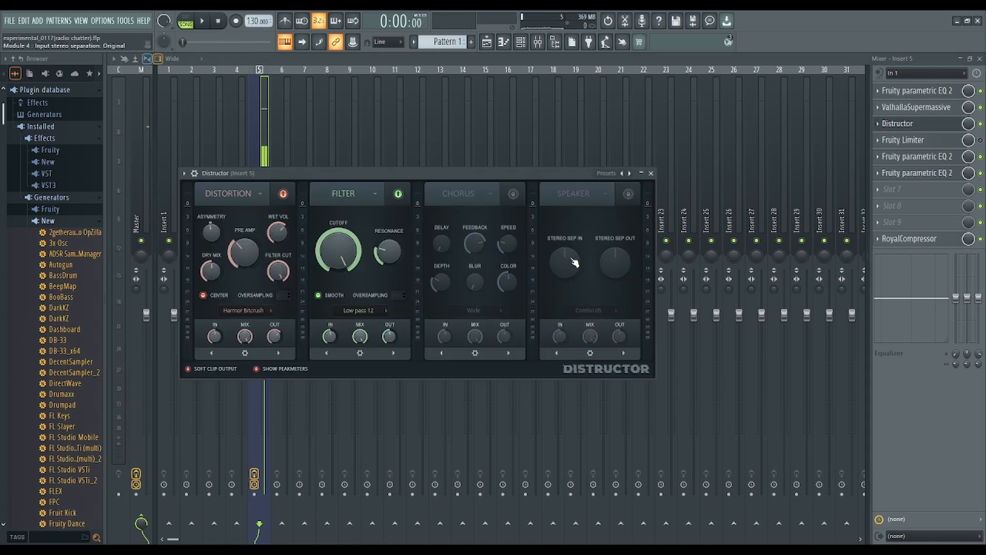
{"action": "scroll", "coordinate": [263, 312], "scroll_direction": "down", "scroll_amount": 1}
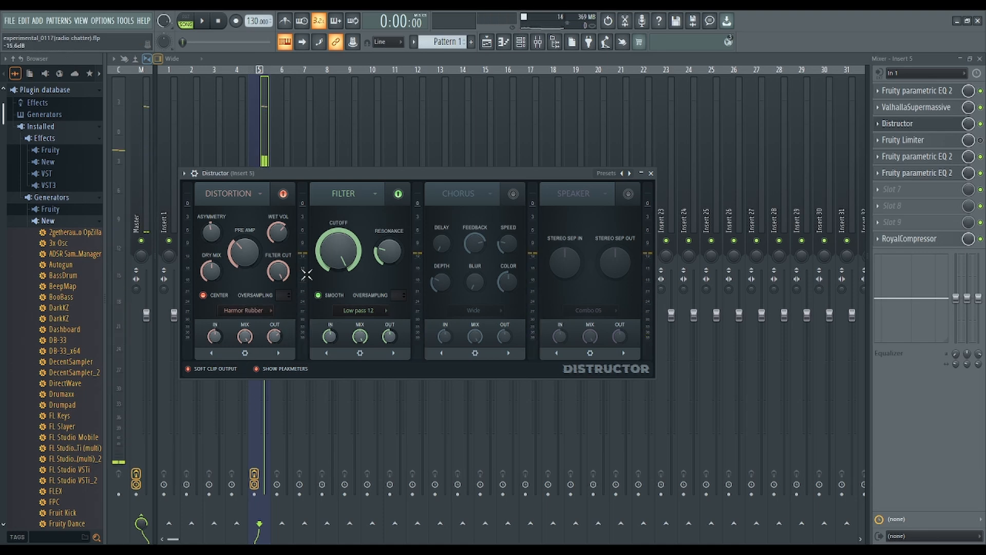
{"action": "left_click", "coordinate": [204, 21]}
{"action": "left_click", "coordinate": [200, 19]}
{"action": "left_click", "coordinate": [204, 21]}
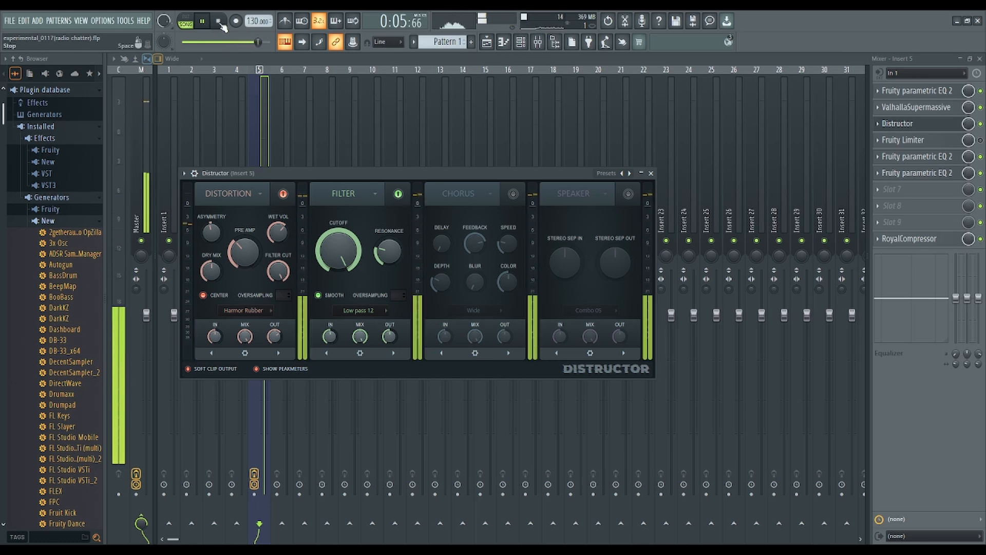
{"action": "left_click", "coordinate": [219, 23]}
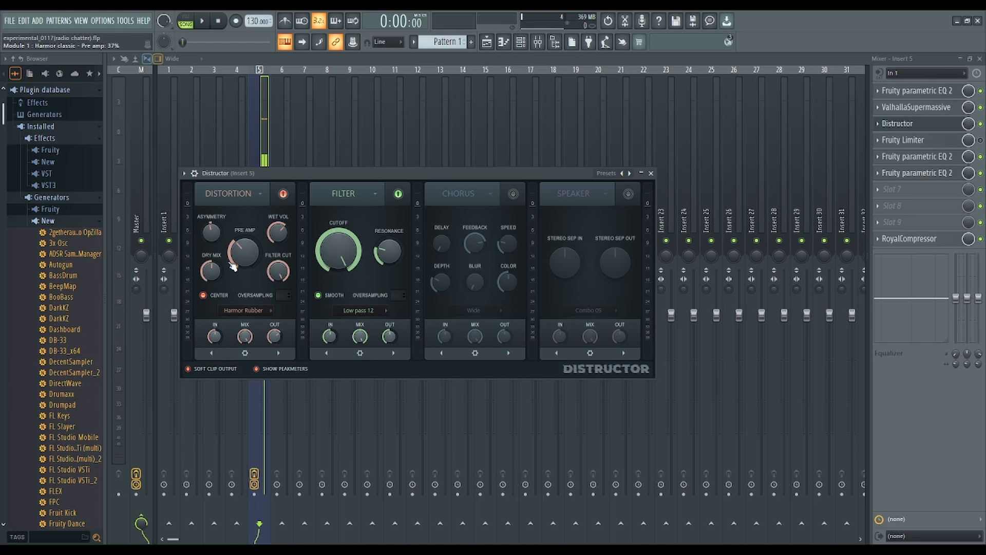
{"action": "left_click", "coordinate": [650, 173]}
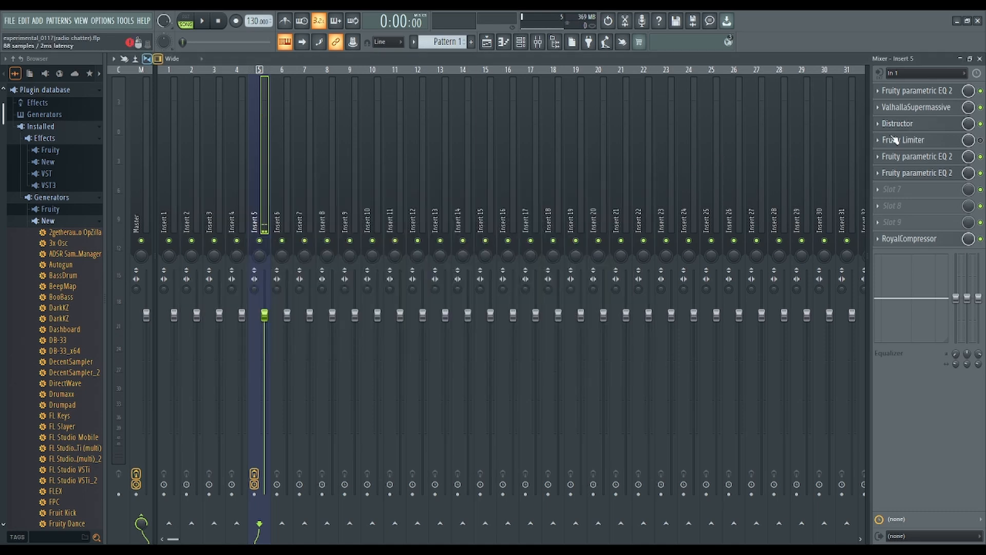
Inspect the Fruity Limiter on Insert 5 while playing the arrangement with it enabled again, and close it
{"action": "left_click", "coordinate": [929, 141]}
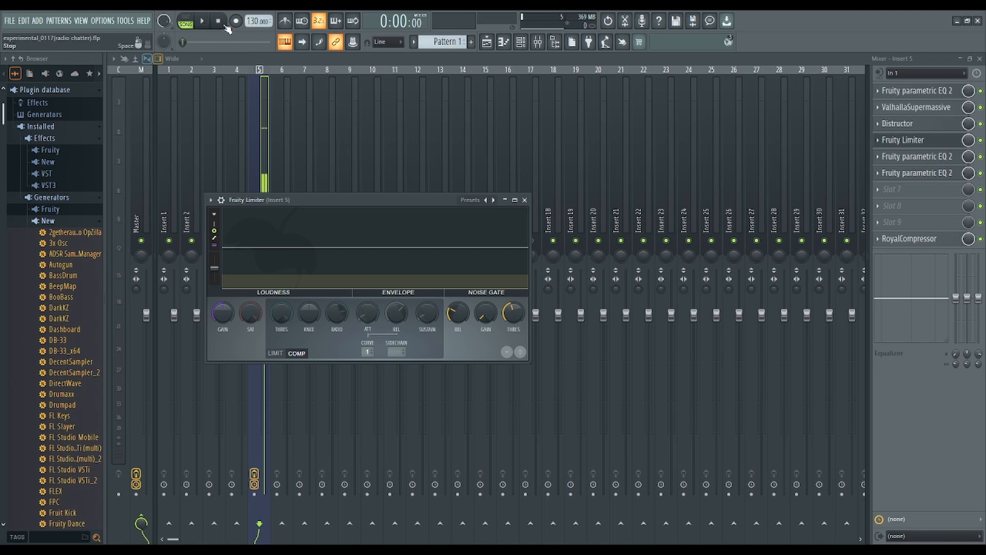
{"action": "key", "text": "space"}
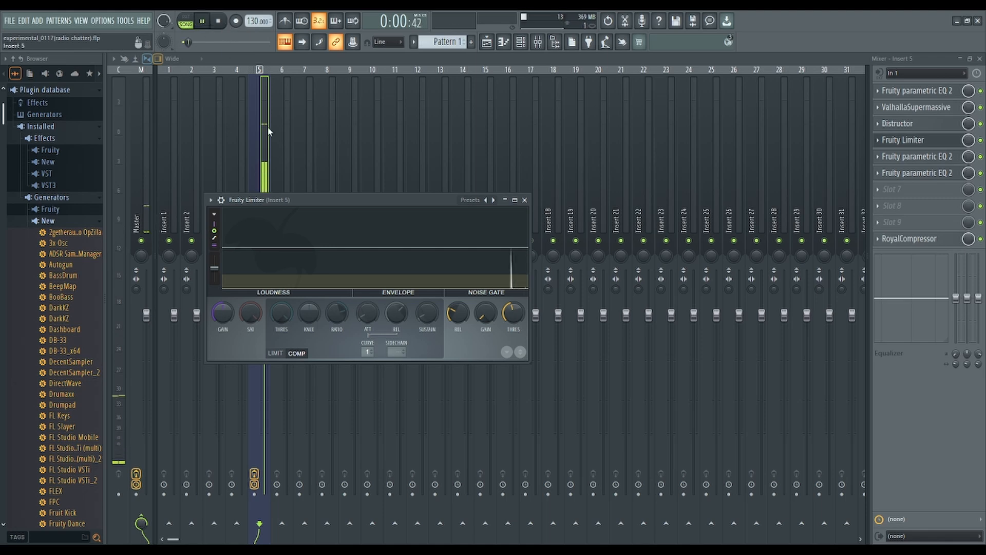
{"action": "left_click", "coordinate": [220, 23]}
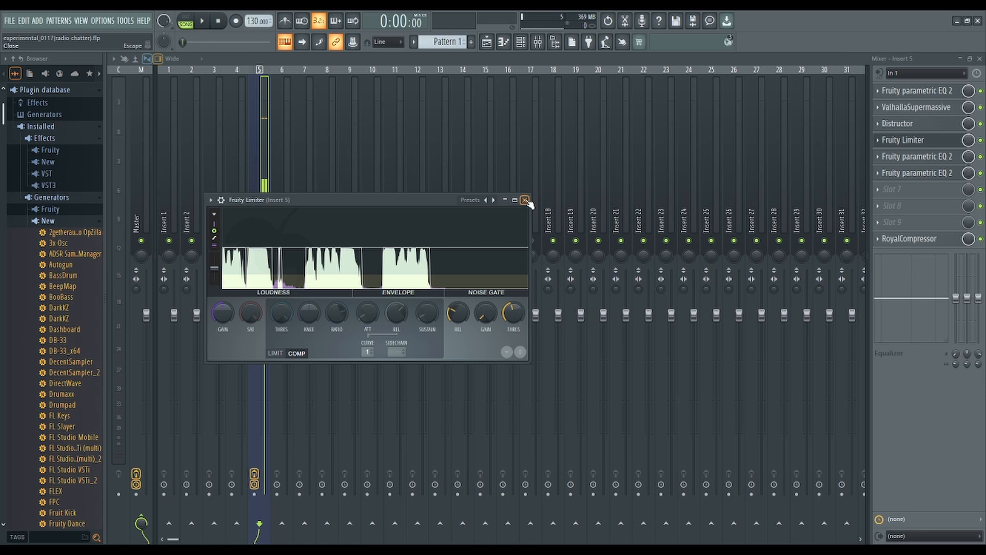
{"action": "left_click", "coordinate": [525, 200]}
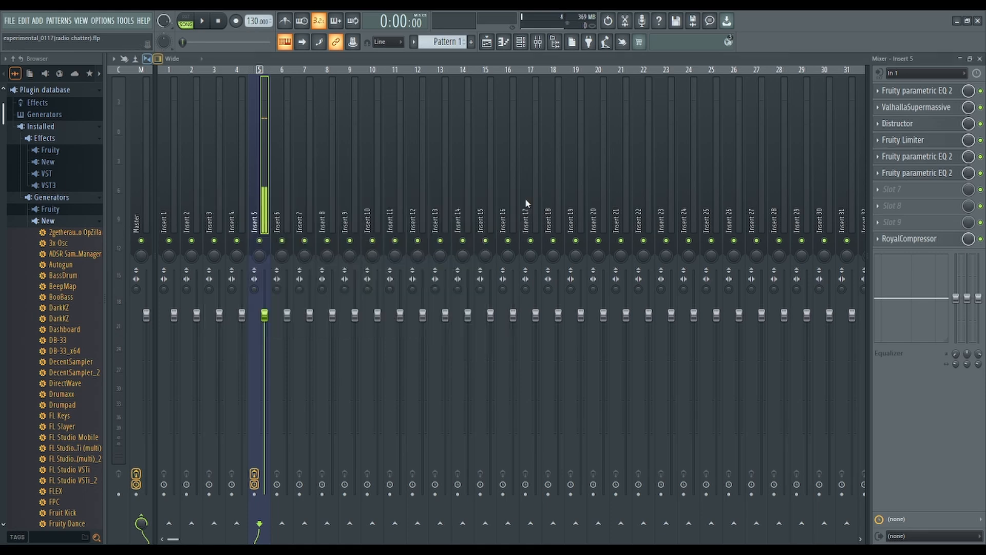
Examine the curve of the last Fruity parametric EQ 2 on Insert 5 while playing the arrangement
{"action": "left_click", "coordinate": [919, 174]}
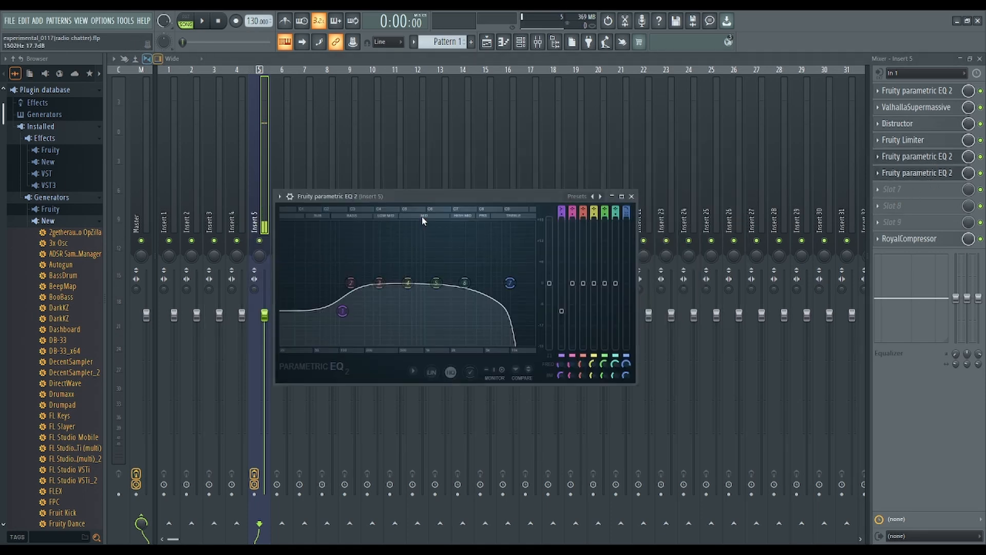
{"action": "left_click_drag", "start_coordinate": [460, 198], "coordinate": [562, 287]}
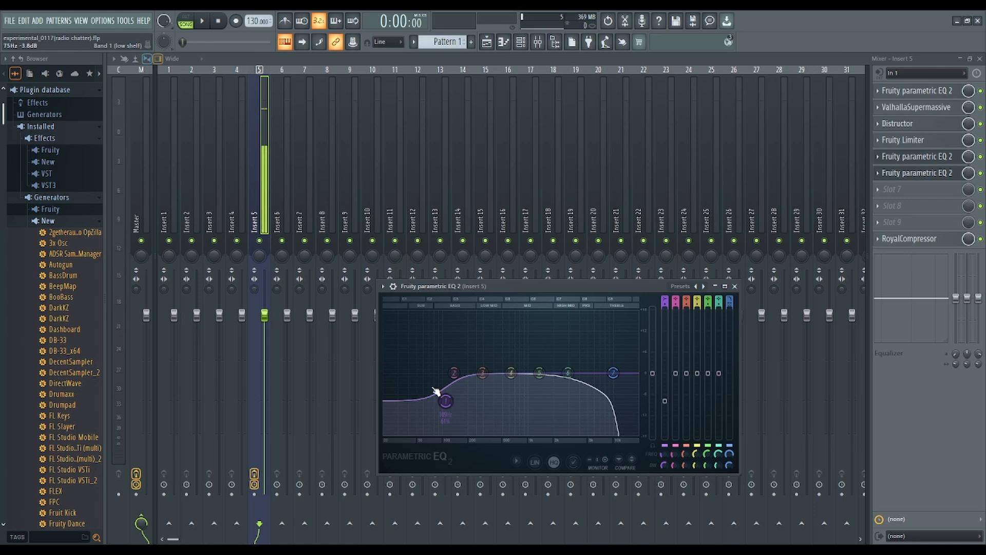
{"action": "left_click", "coordinate": [203, 21]}
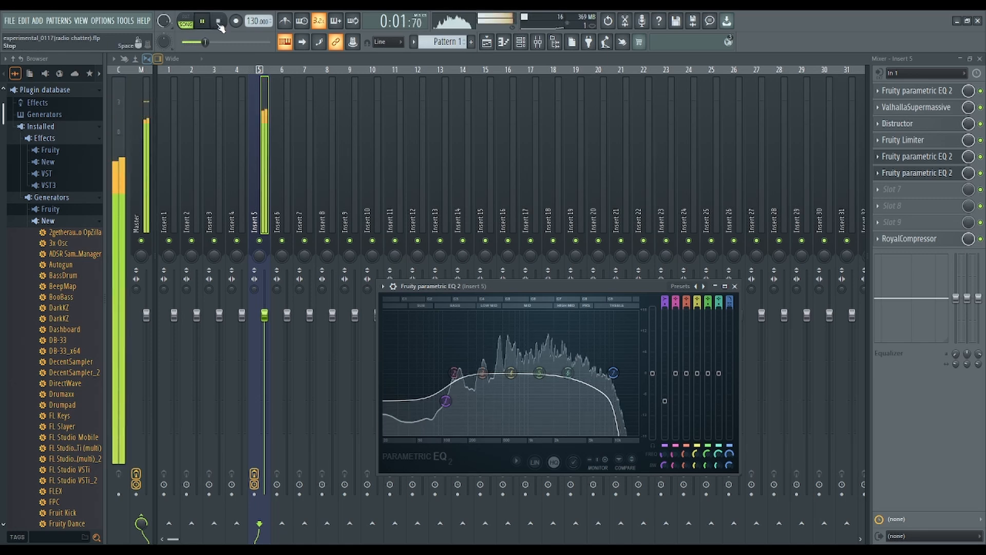
{"action": "left_click", "coordinate": [218, 22]}
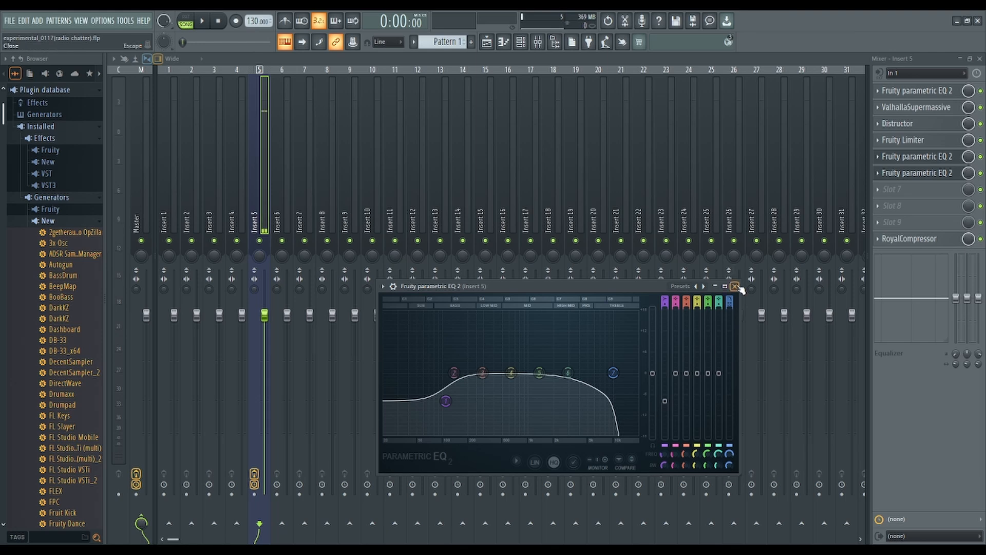
Close the last Fruity parametric EQ 2, inspect the RoyalCompressor settings on Insert 5, and close the compressor
{"action": "left_click", "coordinate": [734, 286]}
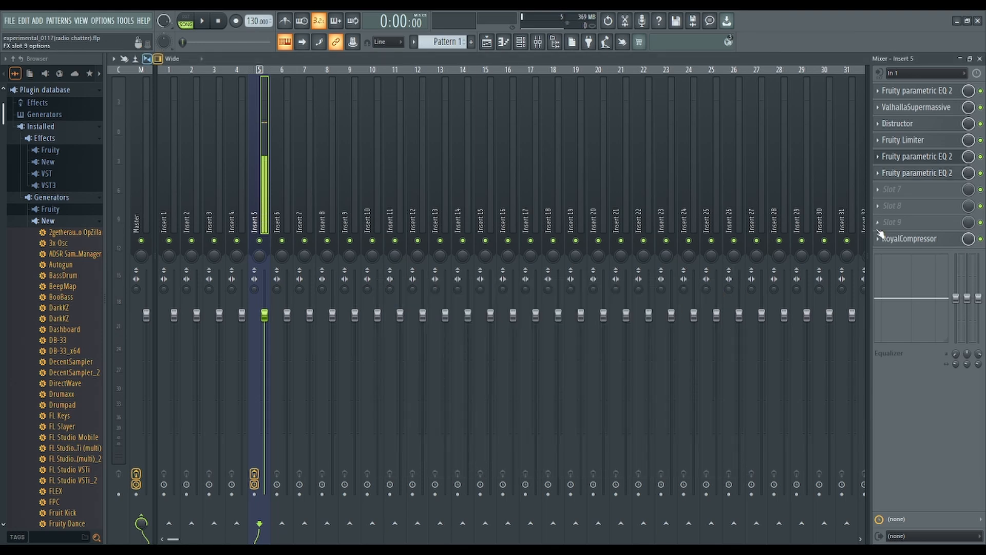
{"action": "left_click", "coordinate": [909, 238]}
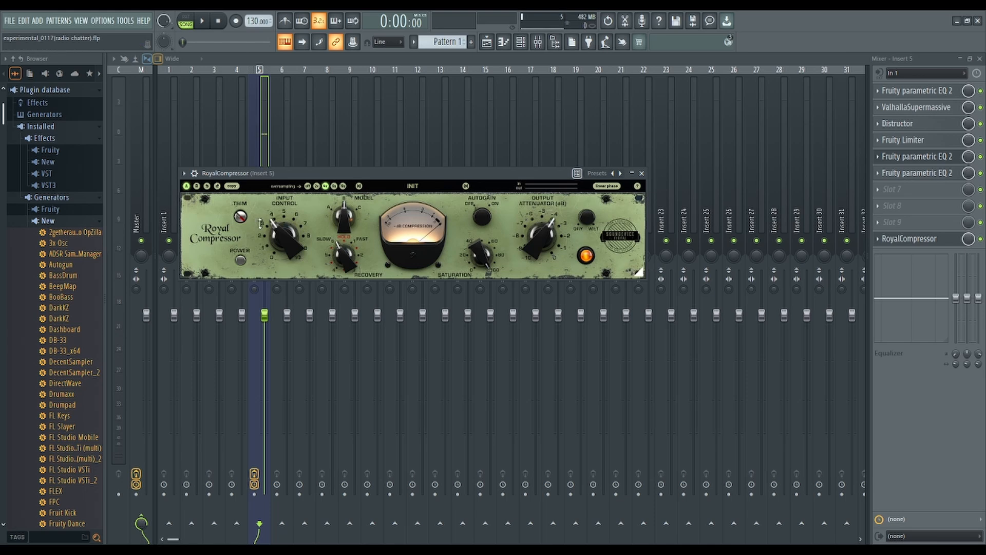
{"action": "left_click_drag", "start_coordinate": [304, 174], "coordinate": [301, 267]}
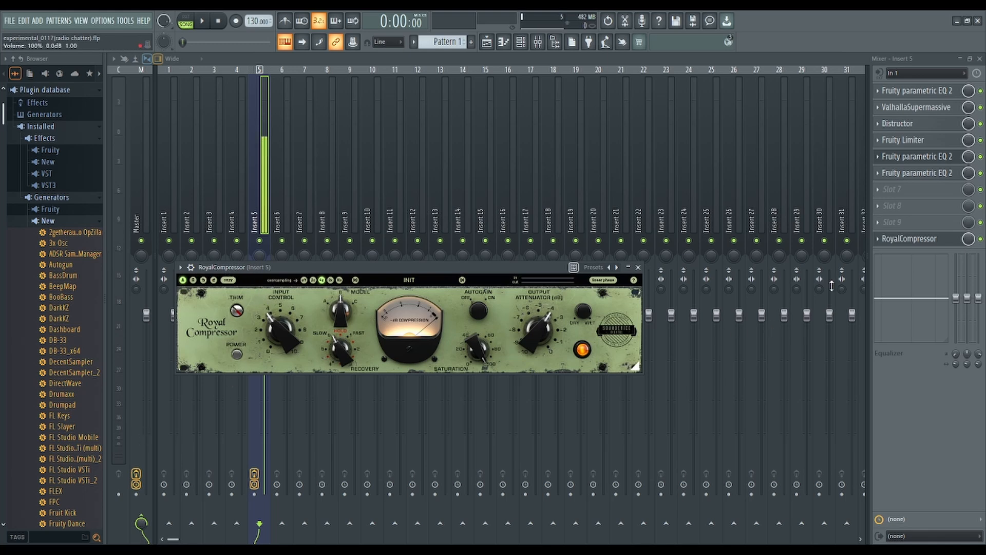
{"action": "left_click", "coordinate": [897, 239]}
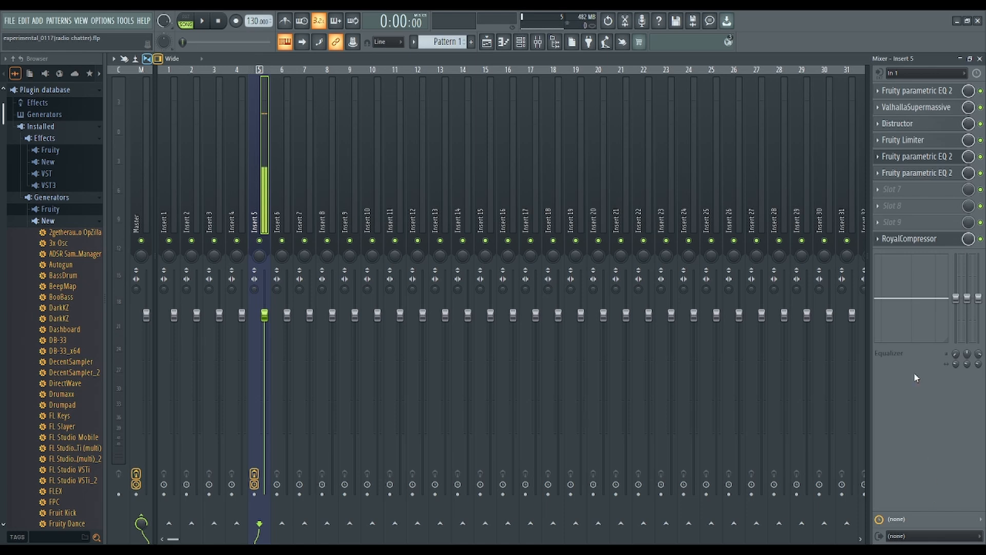
Reopen the RoyalCompressor on Insert 5, adjust its Saturation and Recovery knobs, and close it
{"action": "left_click", "coordinate": [899, 242]}
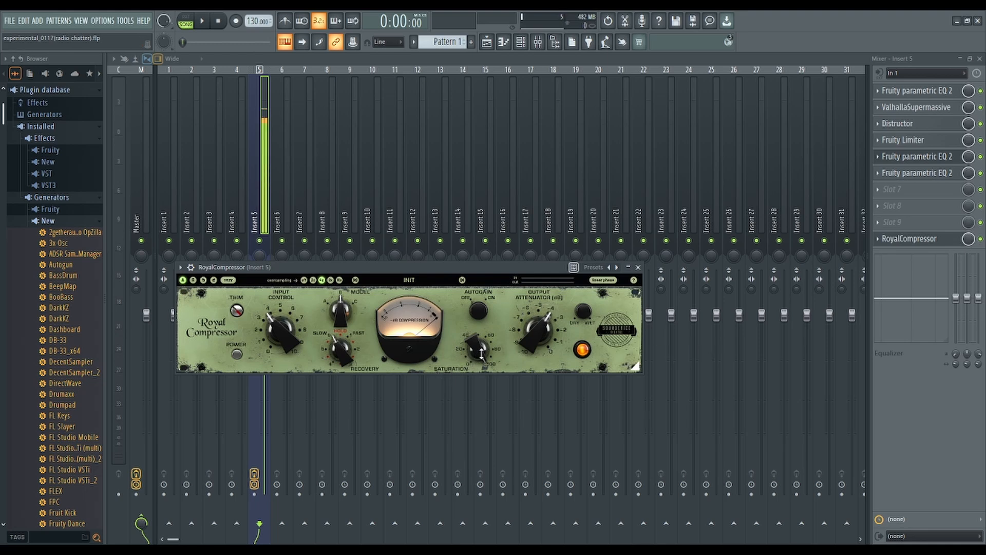
{"action": "left_click_drag", "start_coordinate": [495, 268], "coordinate": [505, 267]}
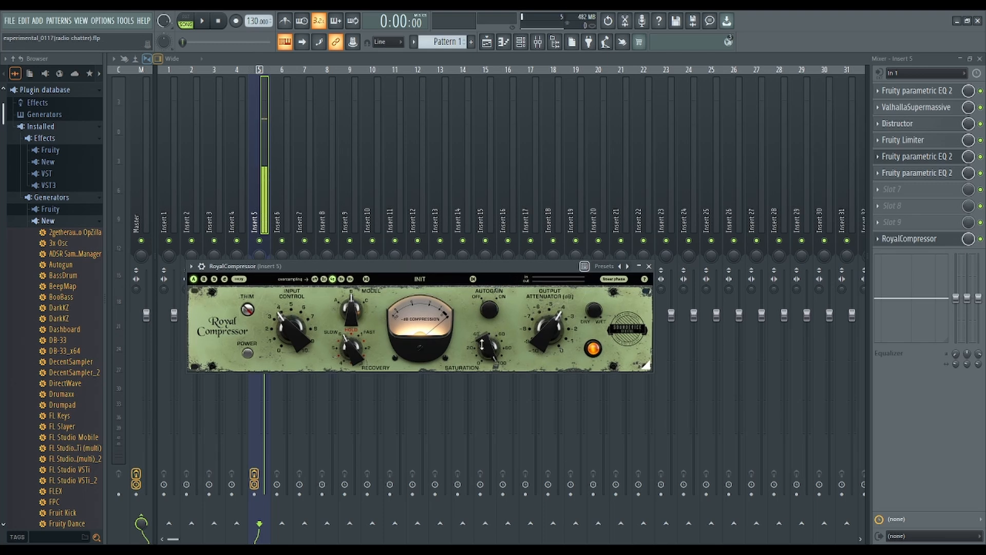
{"action": "mouse_move", "coordinate": [482, 344]}
{"action": "left_mouse_down"}
{"action": "mouse_move", "coordinate": [479, 358]}
{"action": "mouse_move", "coordinate": [480, 346]}
{"action": "left_mouse_up"}
{"action": "left_click_drag", "start_coordinate": [347, 340], "coordinate": [344, 360]}
{"action": "left_click", "coordinate": [649, 266]}
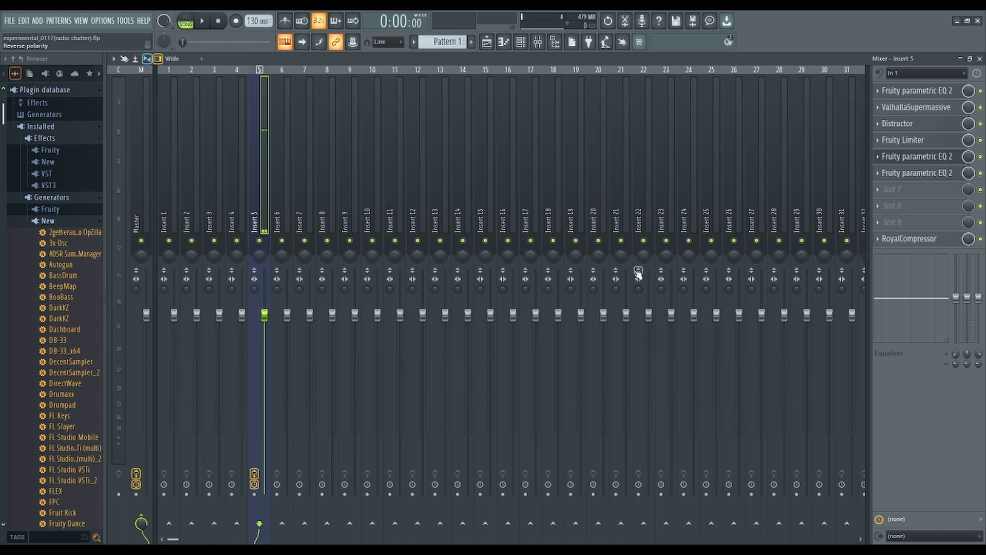